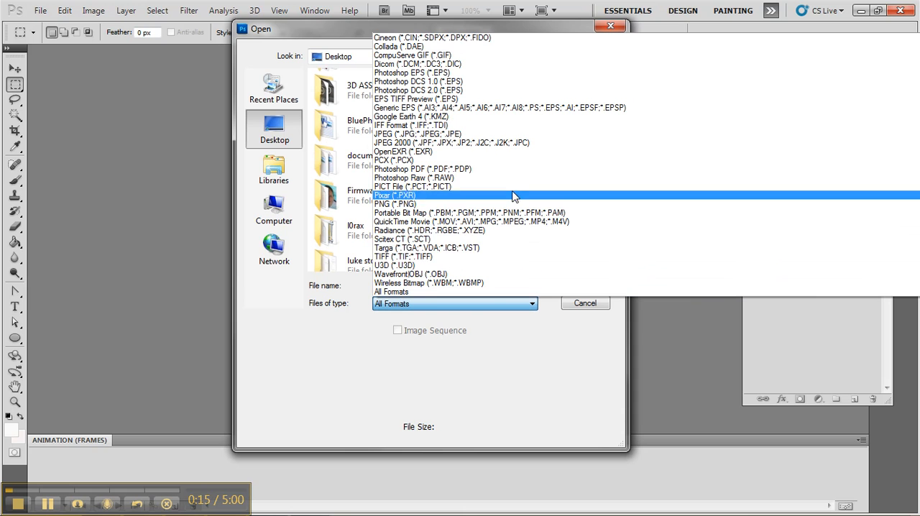
# Filter the Desktop files to JPEG and open myhouseuvtemp.jpg
pyautogui.click(511, 137)
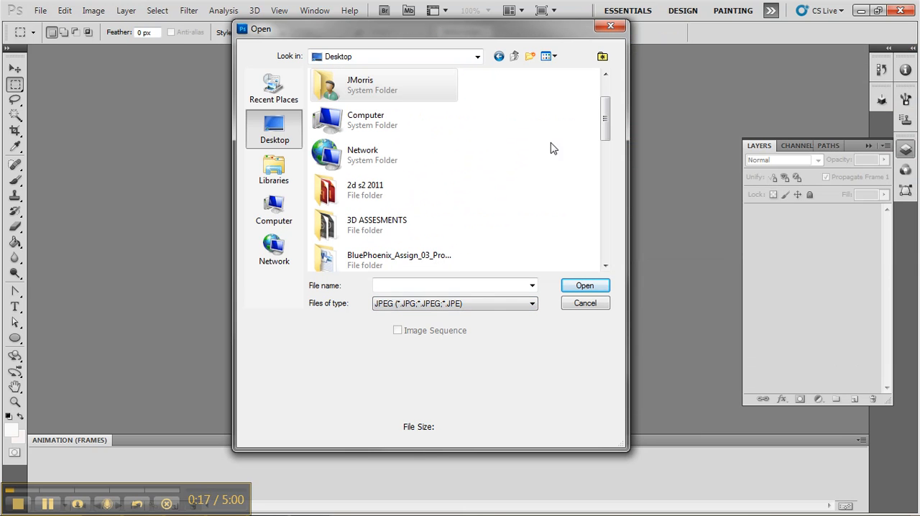
pyautogui.moveTo(596, 123); pyautogui.dragTo(599, 238)
pyautogui.click(394, 241)
pyautogui.doubleClick(391, 229)
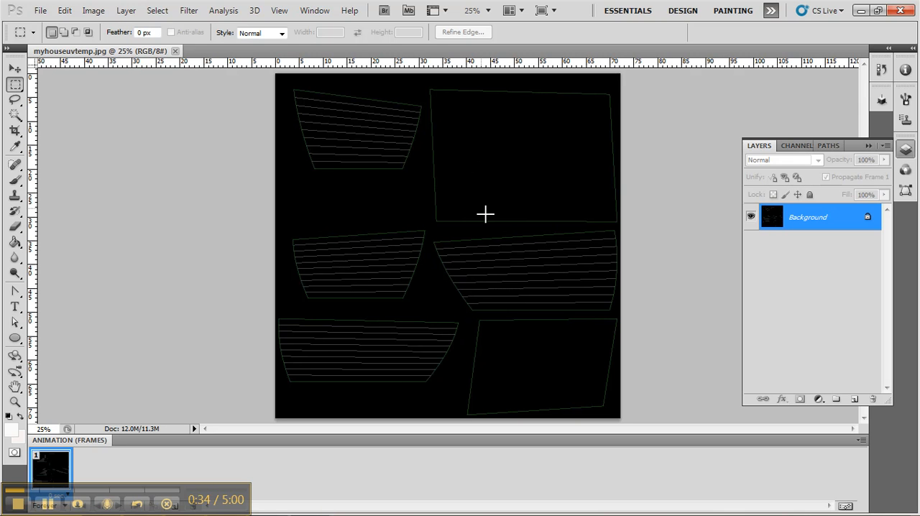
# Select the black area around the UV shells with the Magic Wand at tolerance 32, and invert the selection to cover the shells
pyautogui.click(15, 115)
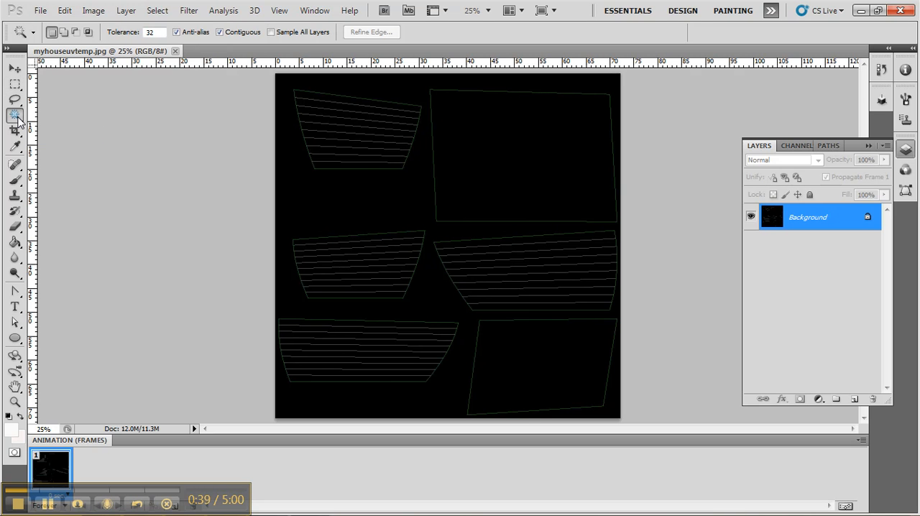
pyautogui.click(323, 193)
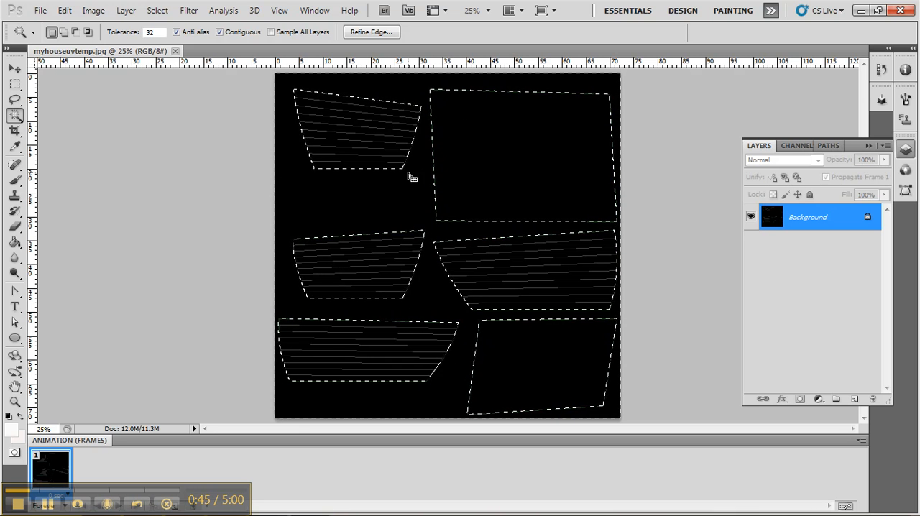
pyautogui.click(159, 11)
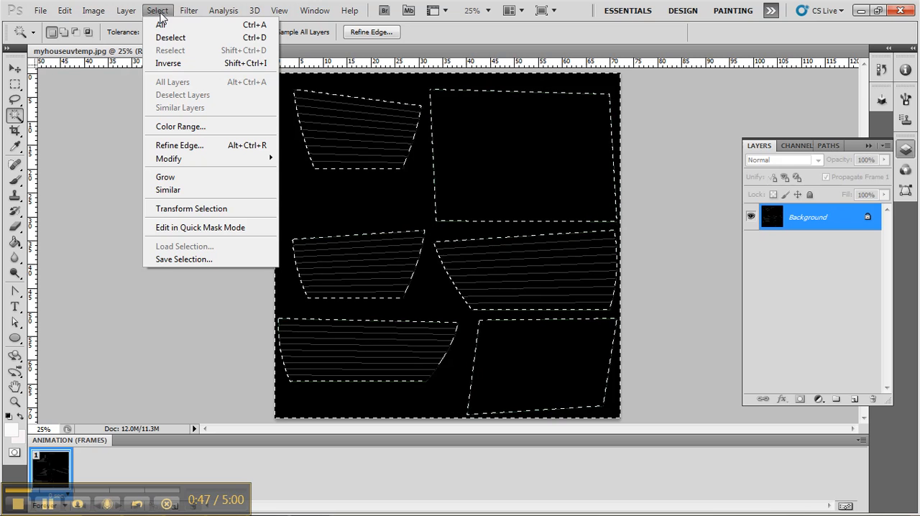
pyautogui.click(171, 65)
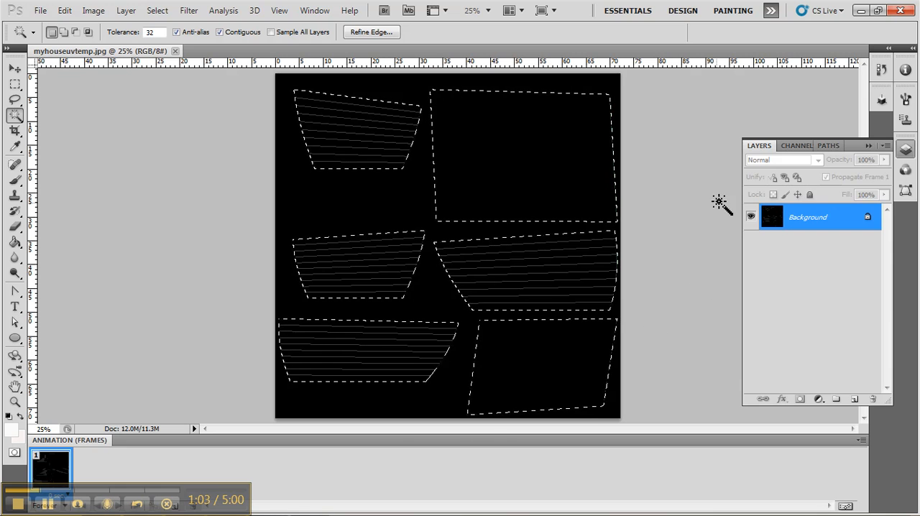
# Convert the UV shell selection into a work path, and try stroking the path and undo that stroke
pyautogui.click(829, 148)
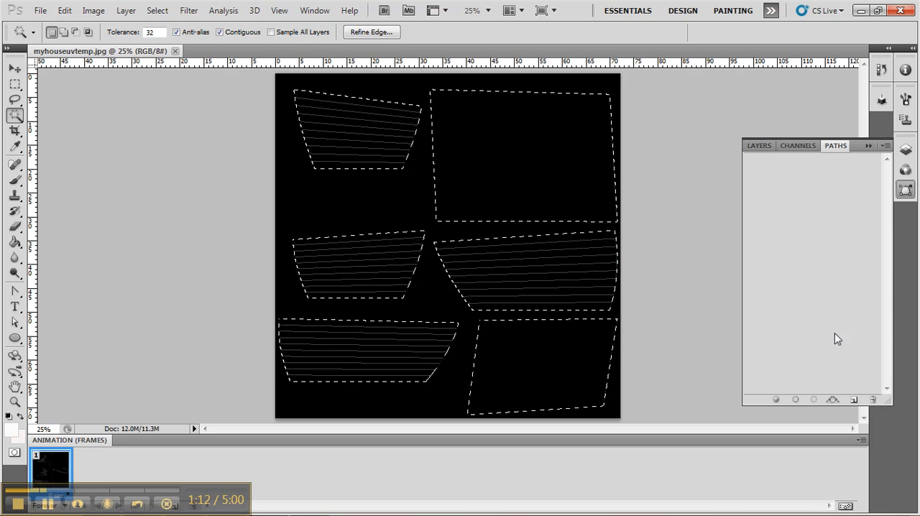
pyautogui.click(833, 401)
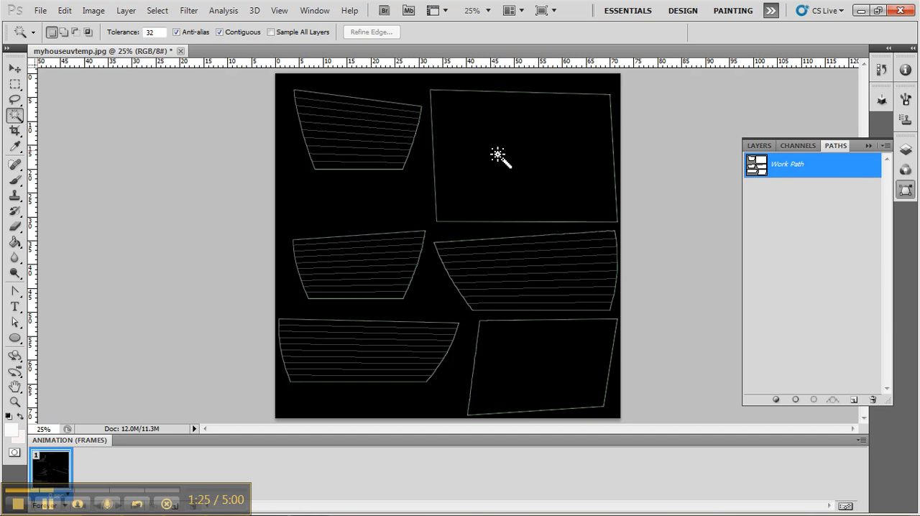
pyautogui.click(796, 399)
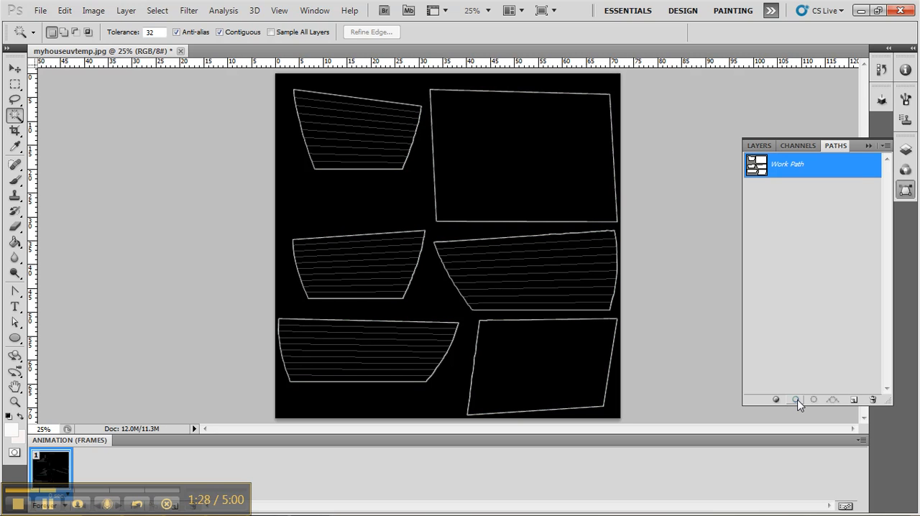
pyautogui.hotkey('ctrl', 'z')
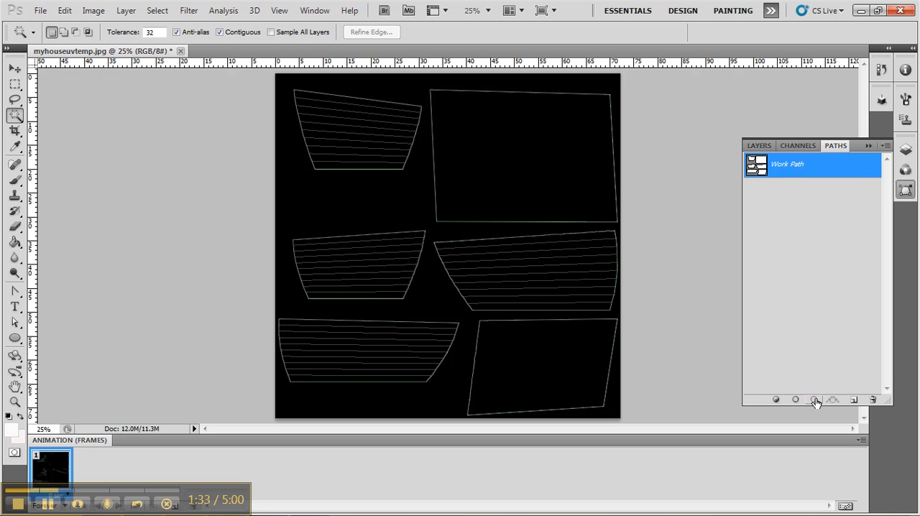
# Load the work path as a selection around all UV shells, clearing it once and loading it again
pyautogui.click(813, 400)
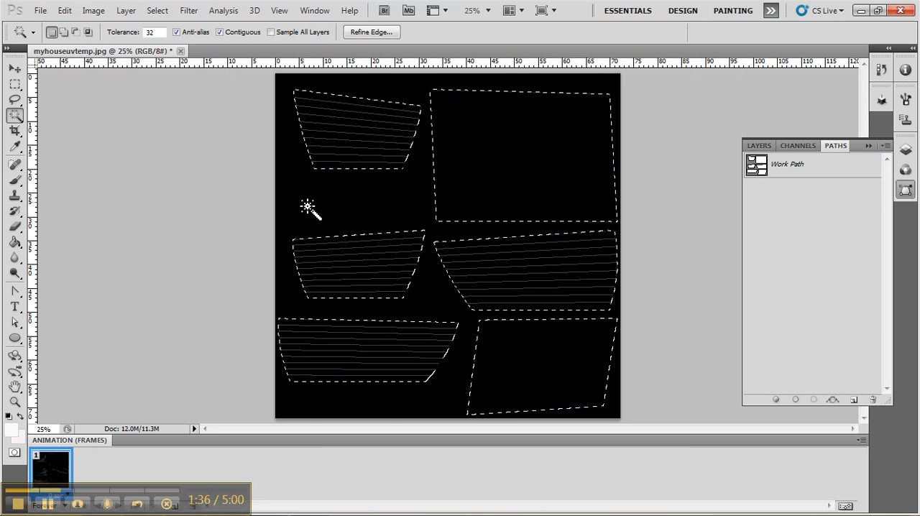
pyautogui.click(245, 190)
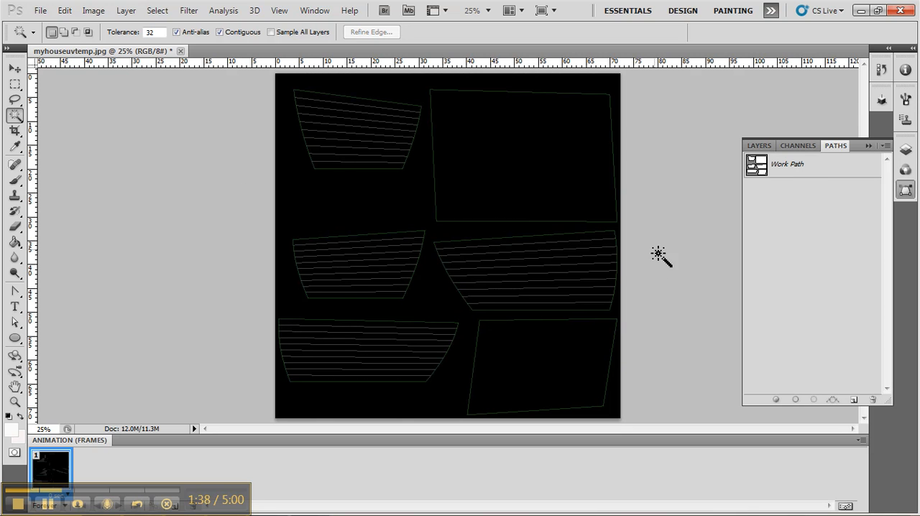
pyautogui.click(798, 172)
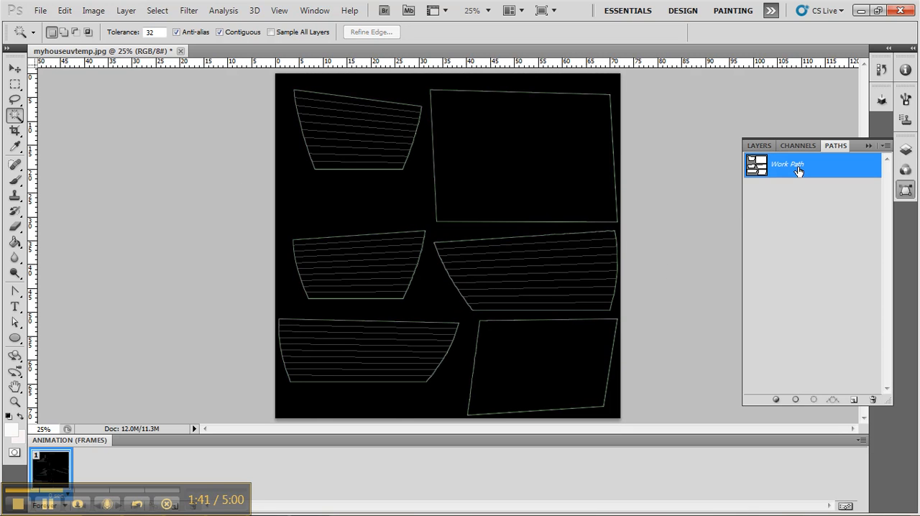
pyautogui.click(813, 400)
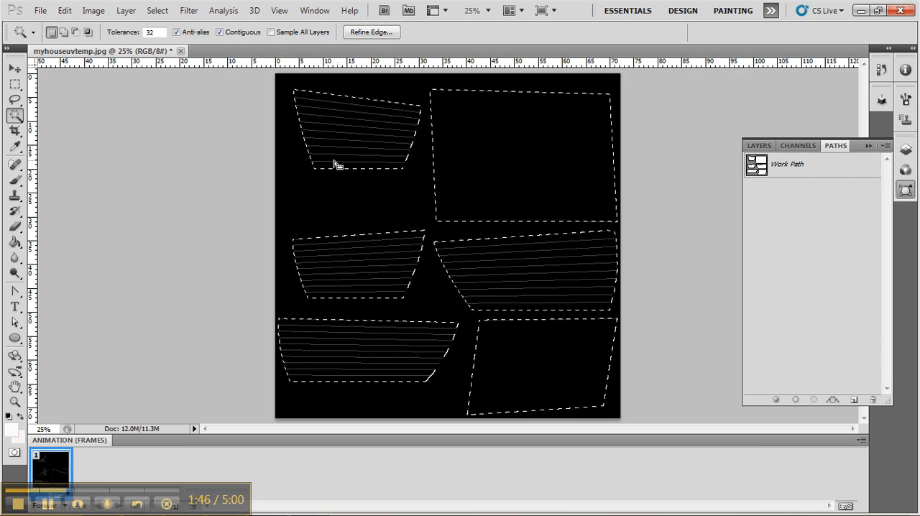
# Add a new layer above the Background and name it paper
pyautogui.click(759, 146)
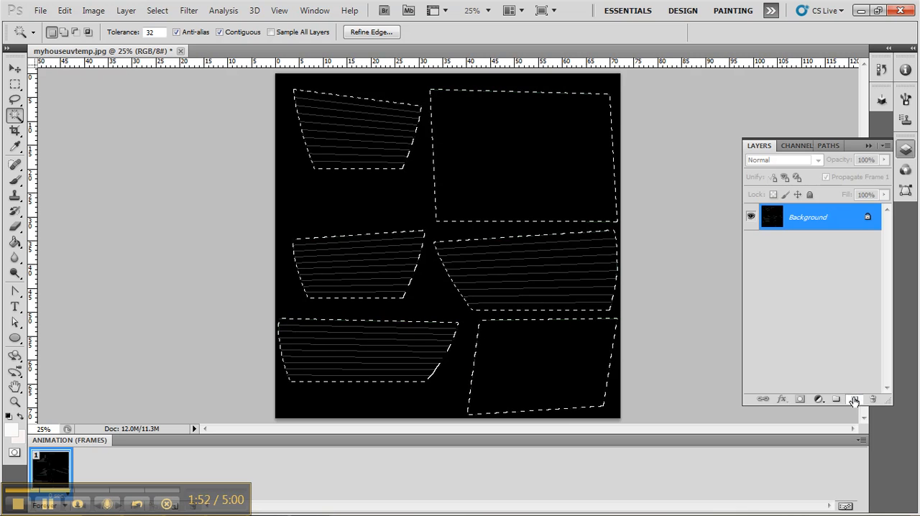
pyautogui.click(854, 399)
pyautogui.doubleClick(841, 217)
pyautogui.click(571, 263)
pyautogui.doubleClick(797, 218)
pyautogui.write('paper')
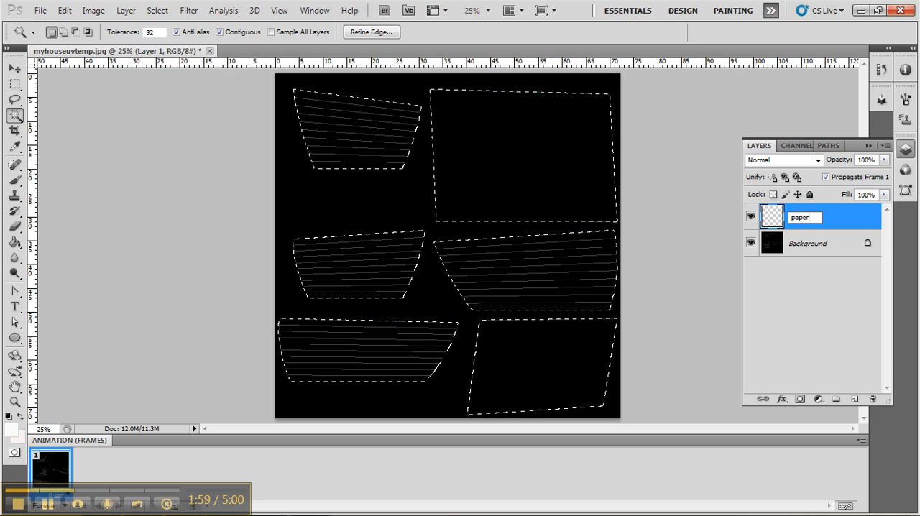
pyautogui.press('Return')
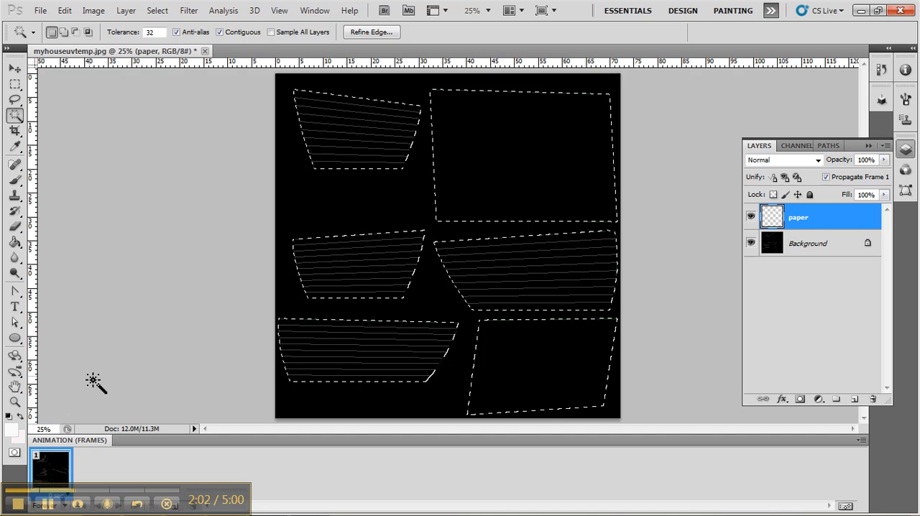
# Set the foreground colour to the light grey f2f2f2 with a yellow hue of 58°
pyautogui.click(11, 429)
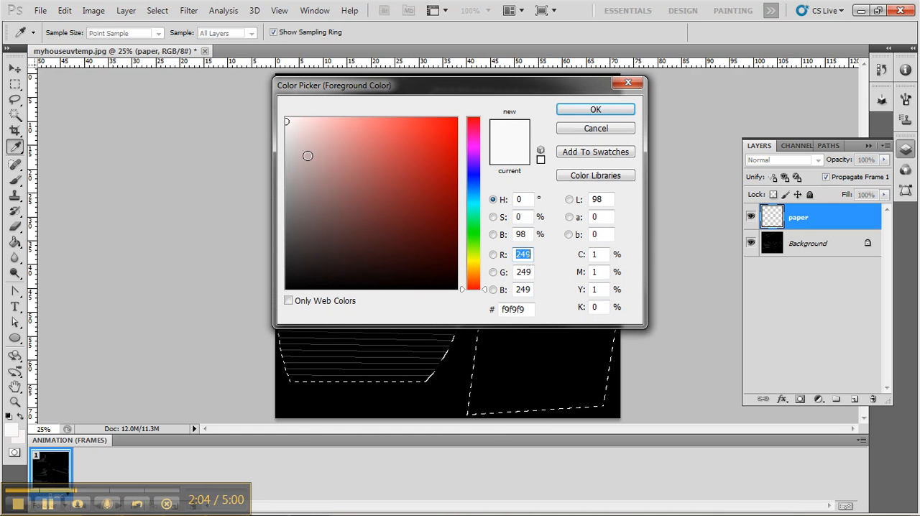
pyautogui.click(292, 125)
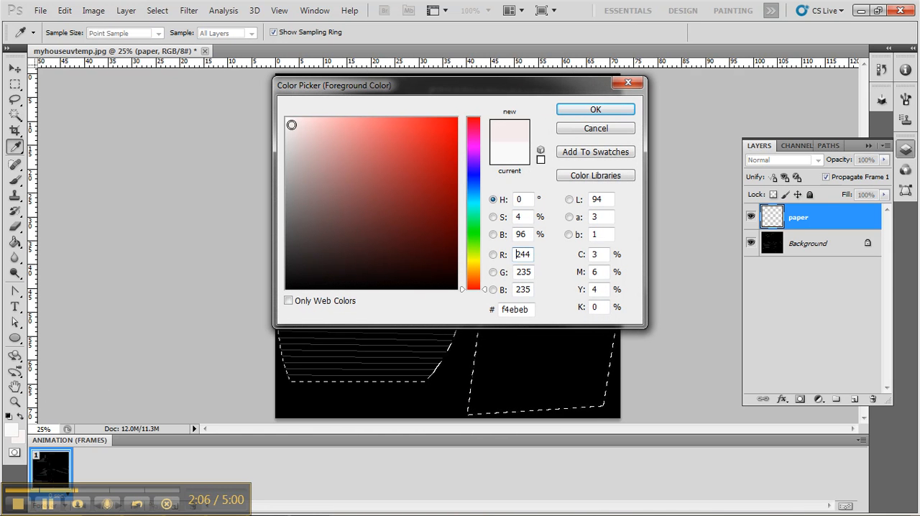
pyautogui.click(289, 126)
pyautogui.click(286, 126)
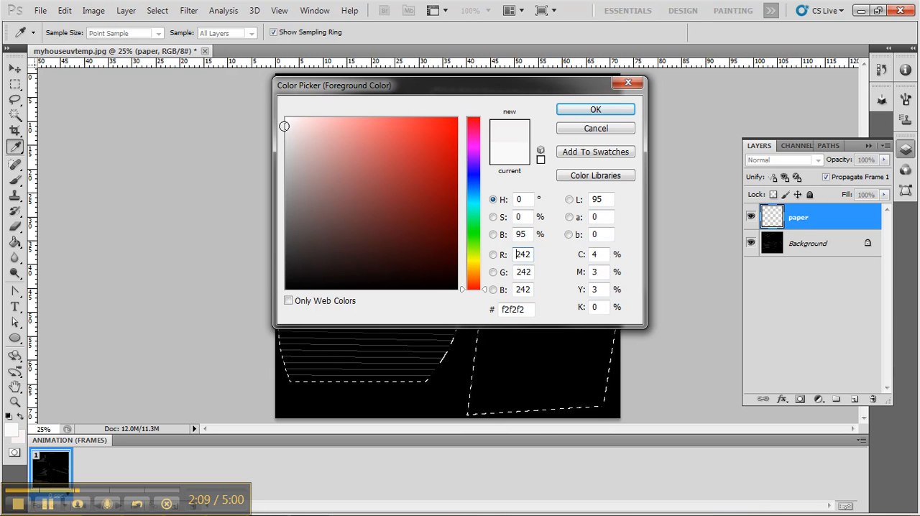
pyautogui.click(473, 261)
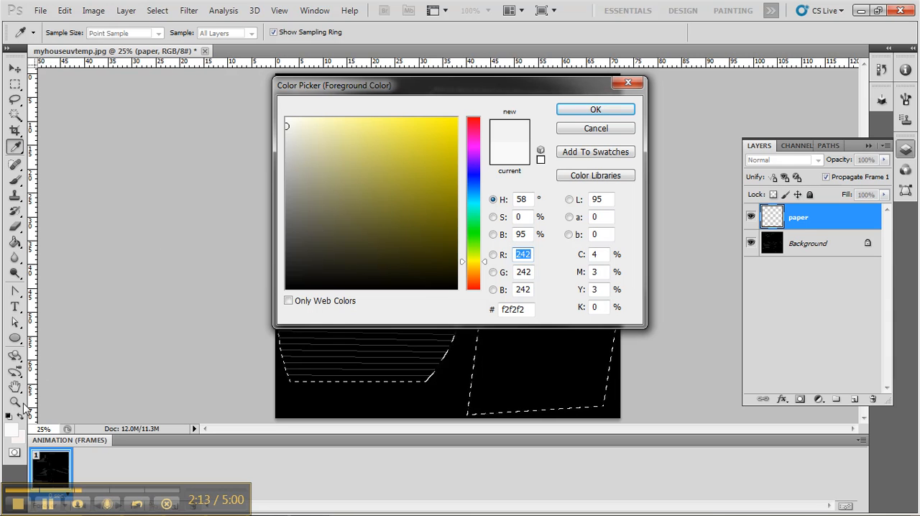
pyautogui.click(595, 110)
pyautogui.press('w')
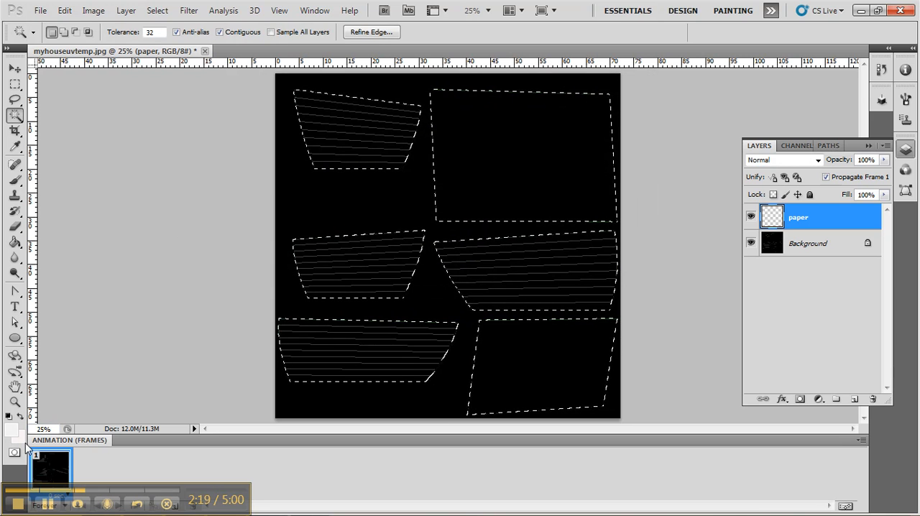
# Set the background colour to the pale yellowish white fbfbf2
pyautogui.click(15, 434)
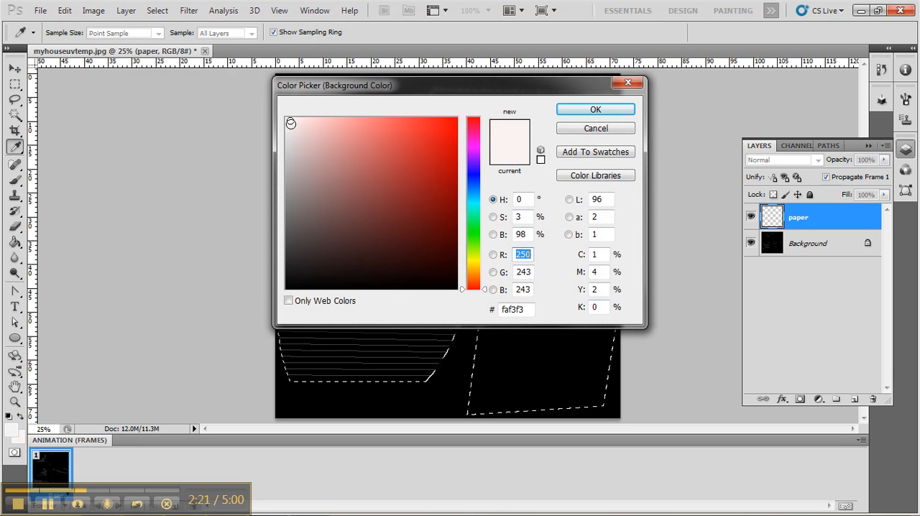
pyautogui.click(292, 120)
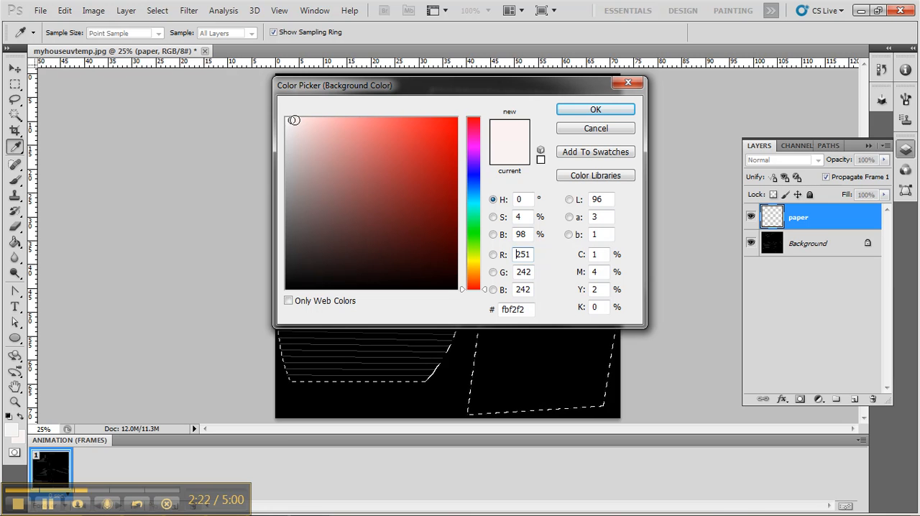
pyautogui.click(474, 260)
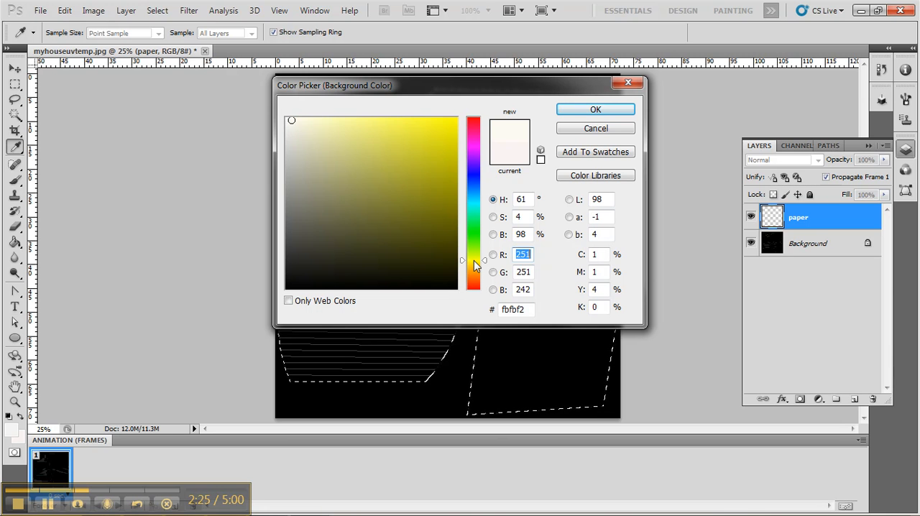
pyautogui.click(585, 112)
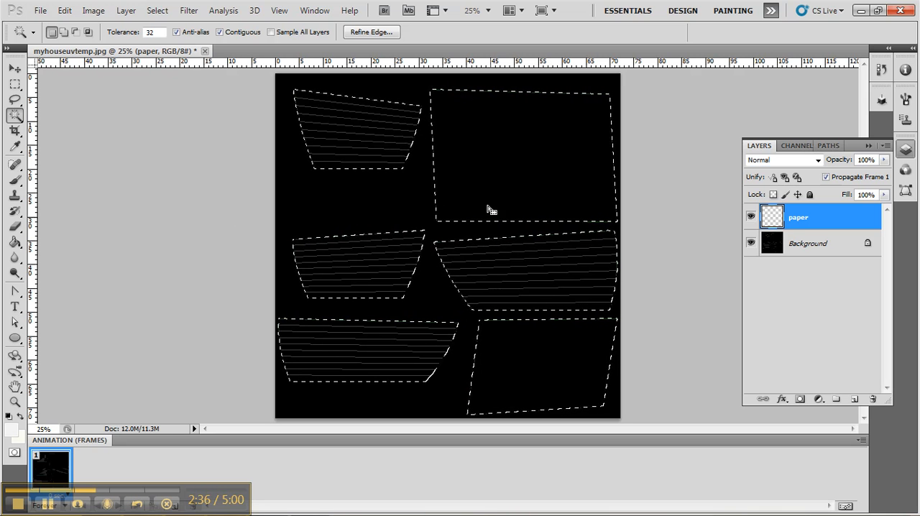
# Expand the UV shell selection by 10 pixels and fill it on the paper layer with the Clouds render filter
pyautogui.click(158, 11)
pyautogui.moveTo(173, 158)
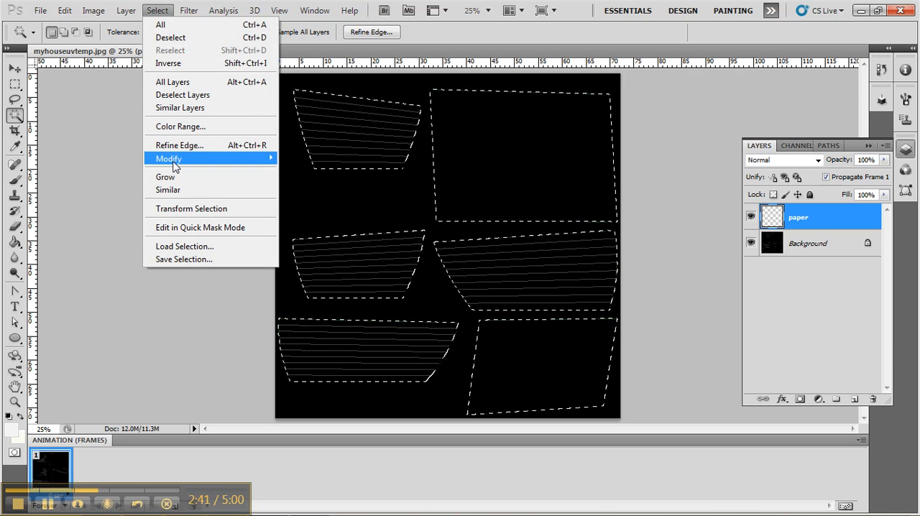
pyautogui.click(327, 186)
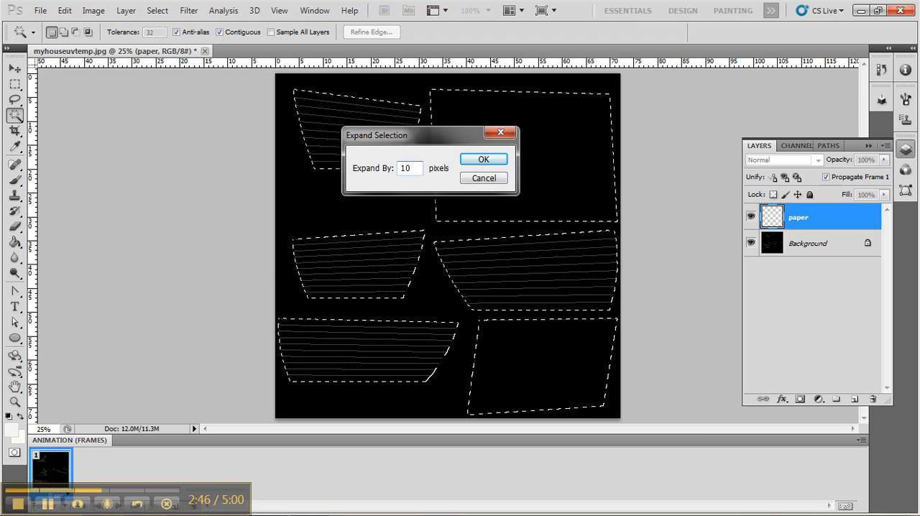
pyautogui.click(481, 162)
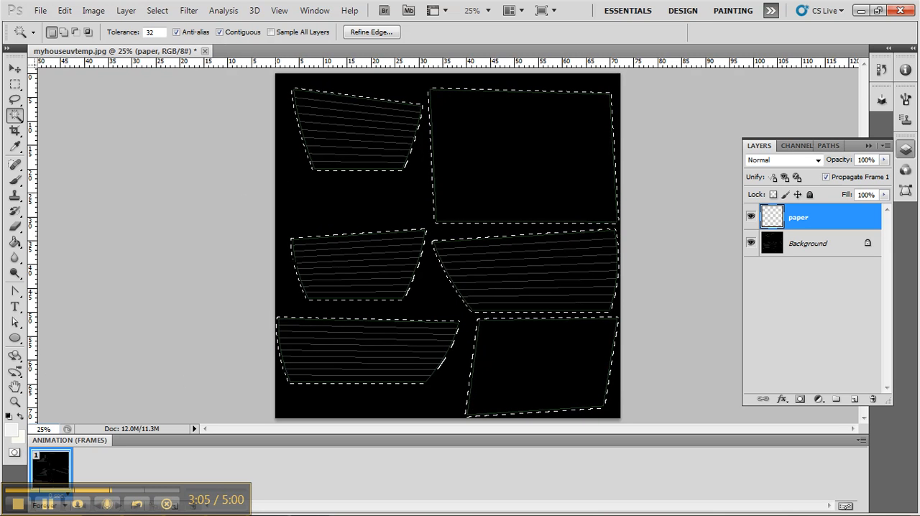
pyautogui.click(193, 12)
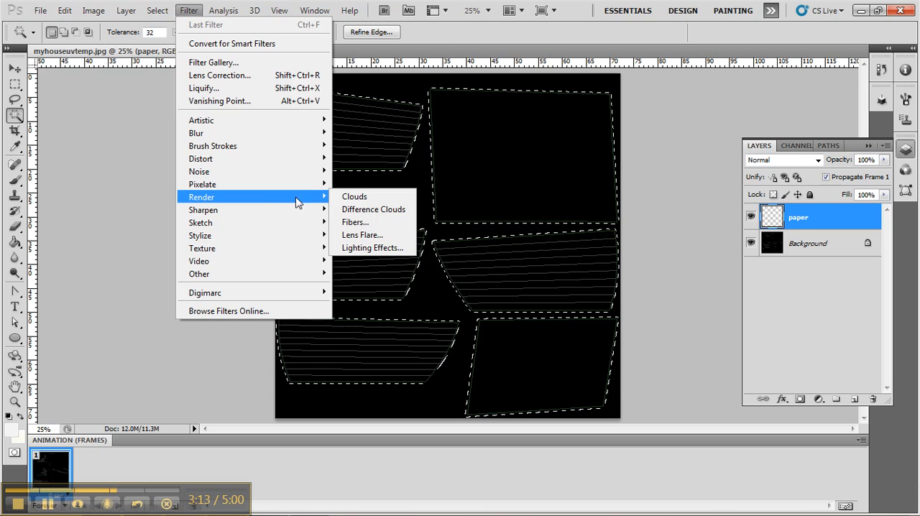
pyautogui.click(382, 200)
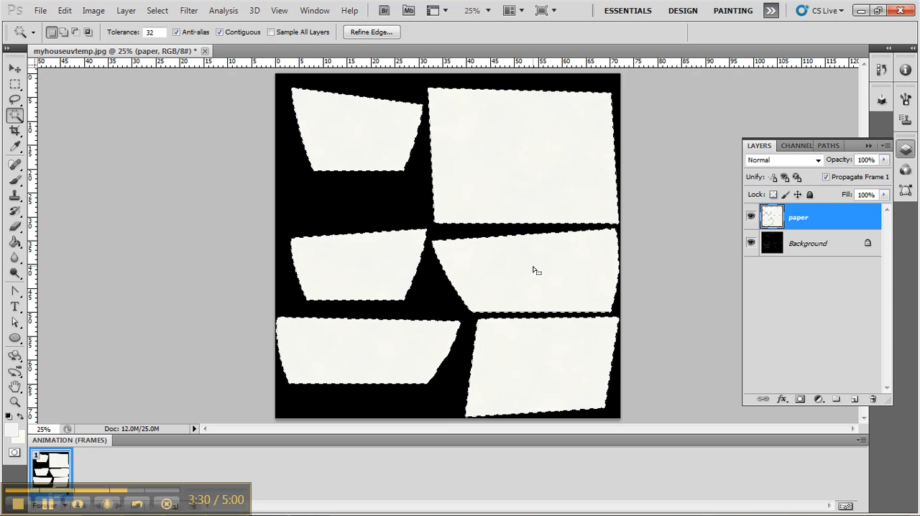
# Activate the Brush tool and set its foreground colour to the light green 9aefbc
pyautogui.click(16, 180)
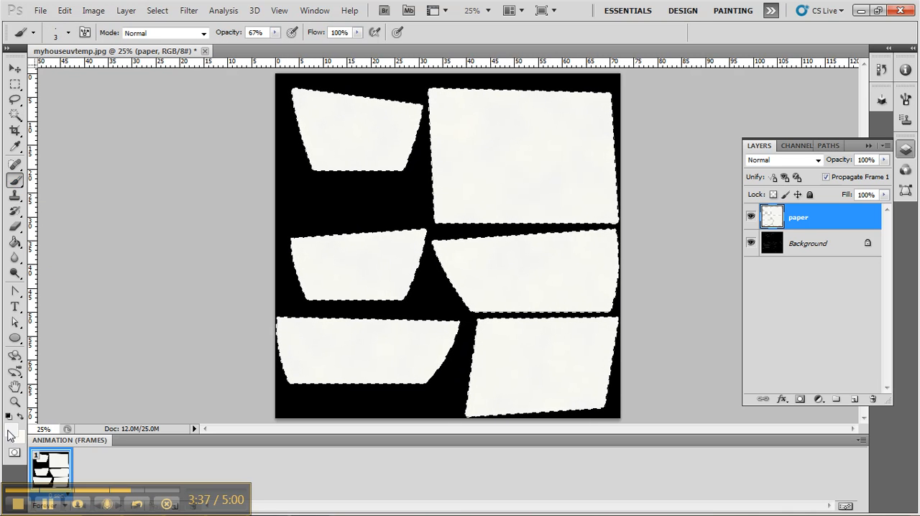
pyautogui.click(11, 430)
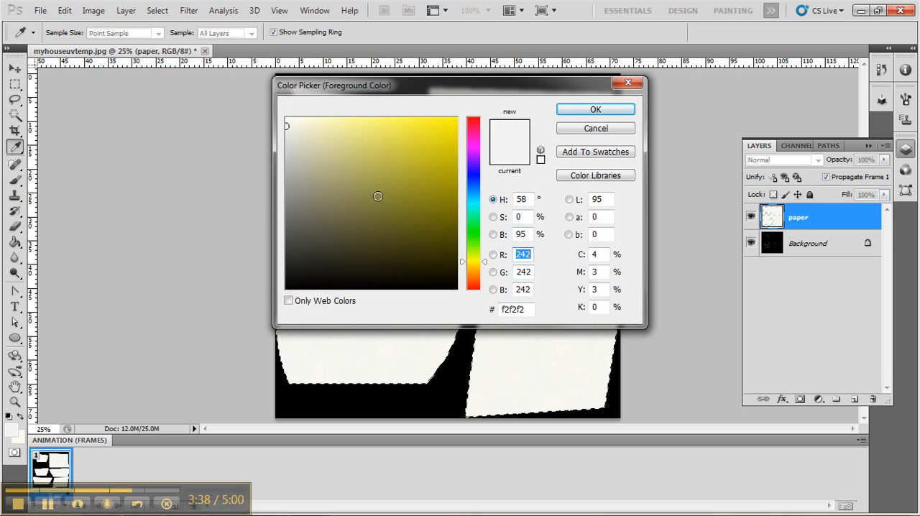
pyautogui.click(474, 221)
pyautogui.click(363, 124)
pyautogui.moveTo(362, 124)
pyautogui.mouseDown()
pyautogui.moveTo(386, 122)
pyautogui.moveTo(348, 128)
pyautogui.mouseUp()
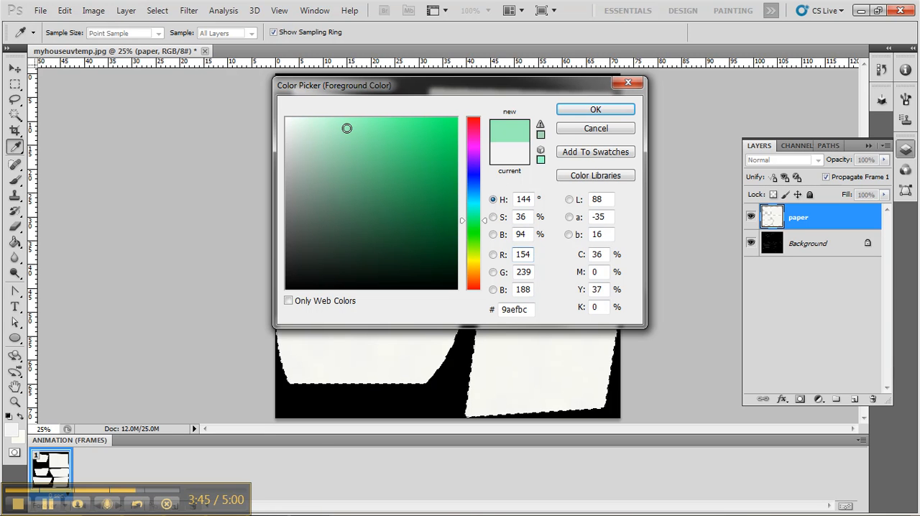
pyautogui.click(596, 110)
pyautogui.press('b')
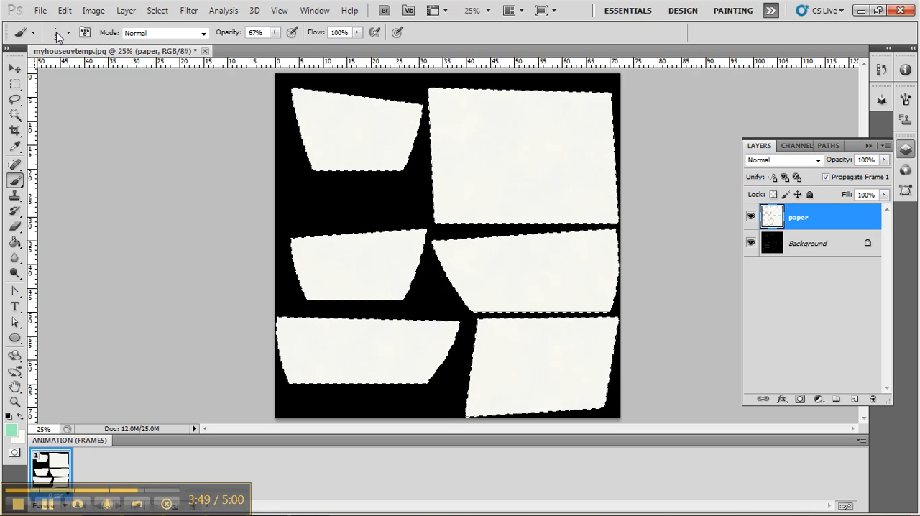
# Set the hard round brush to a size of 34 px and an opacity of 35%
pyautogui.click(69, 33)
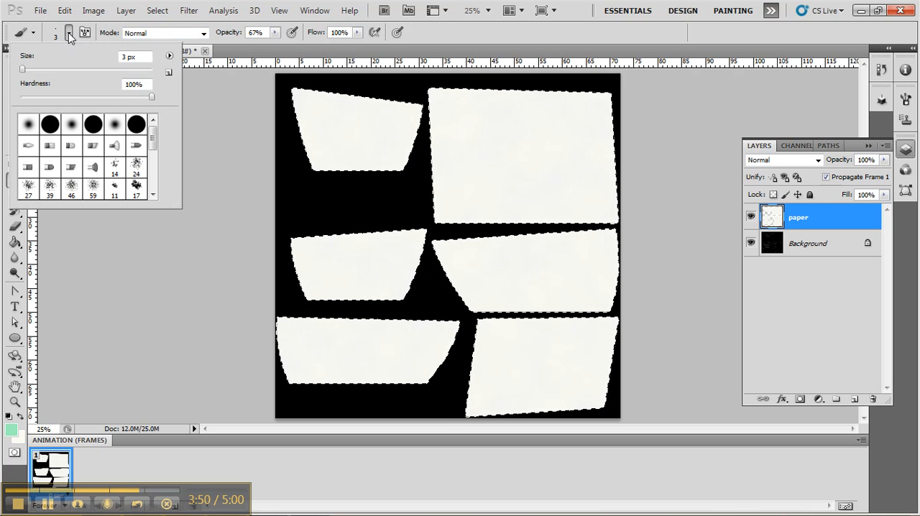
pyautogui.moveTo(22, 69); pyautogui.dragTo(36, 69)
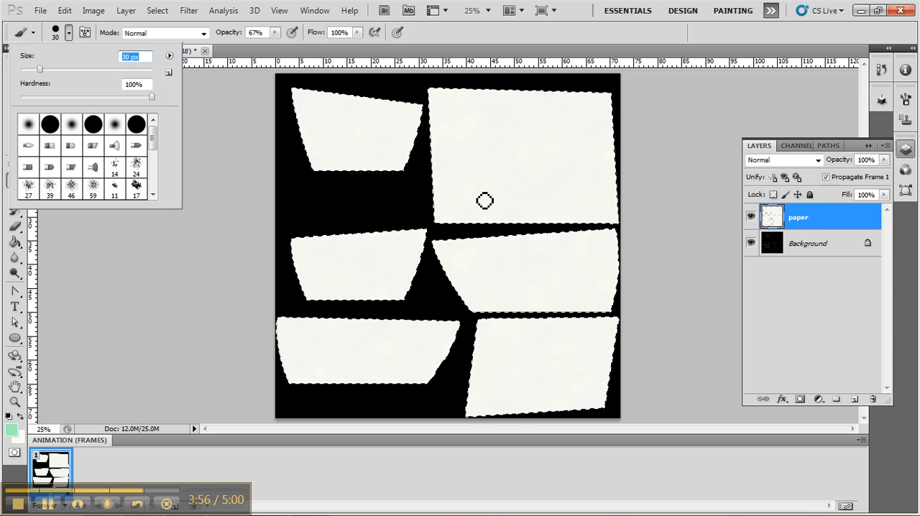
pyautogui.moveTo(39, 69); pyautogui.dragTo(47, 75)
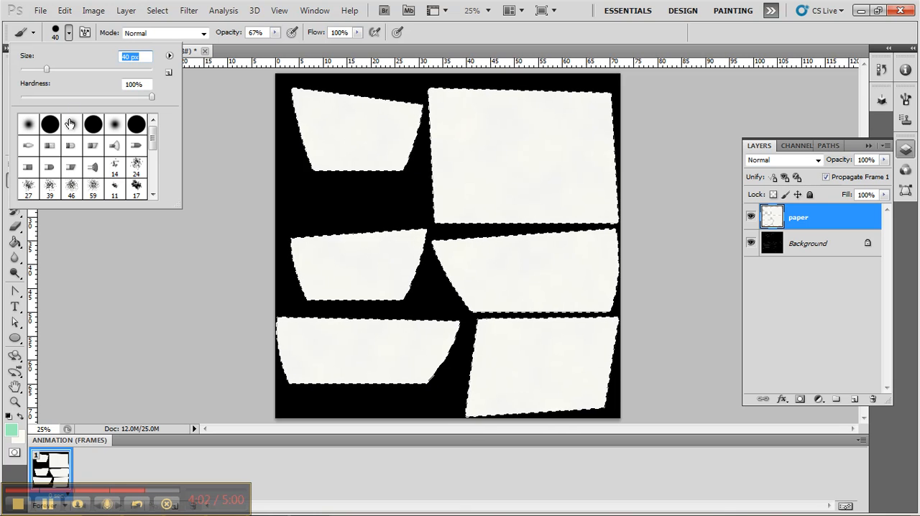
pyautogui.moveTo(43, 73); pyautogui.dragTo(42, 74)
pyautogui.click(276, 34)
pyautogui.moveTo(276, 36); pyautogui.dragTo(253, 56)
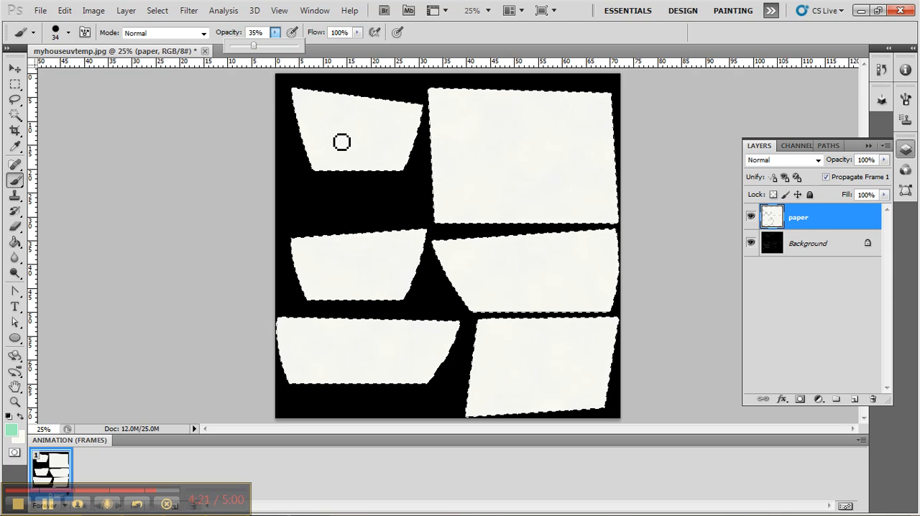
# Paint light green strokes across the upper-left UV shell on the paper layer and turn off the brush's Scattering option
pyautogui.moveTo(363, 101); pyautogui.dragTo(318, 166)
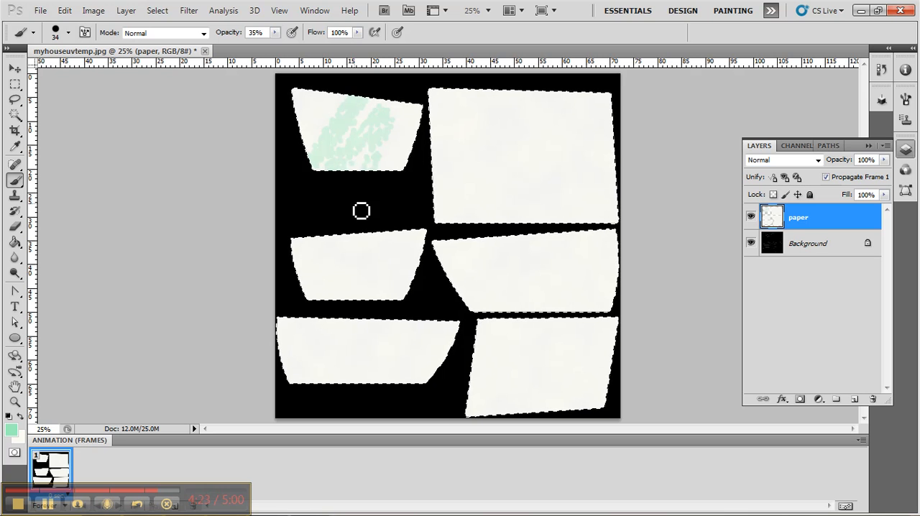
pyautogui.press('F5')
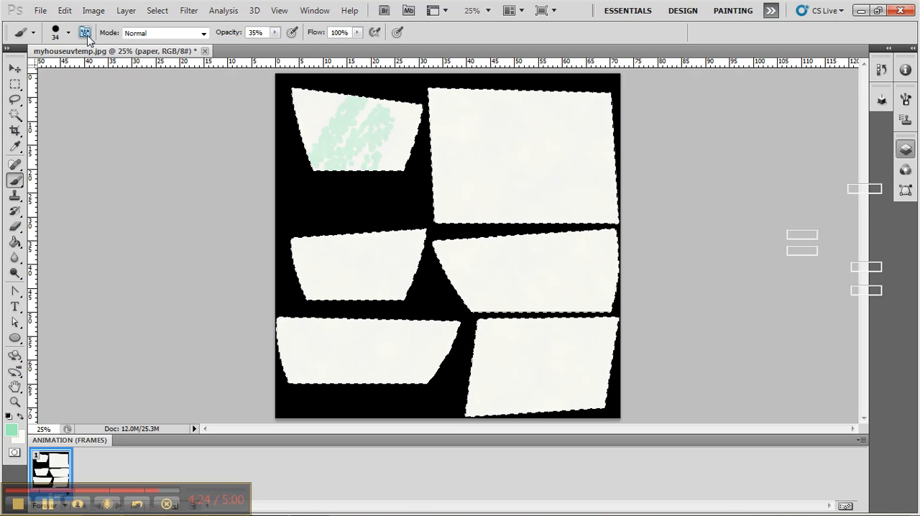
pyautogui.click(666, 159)
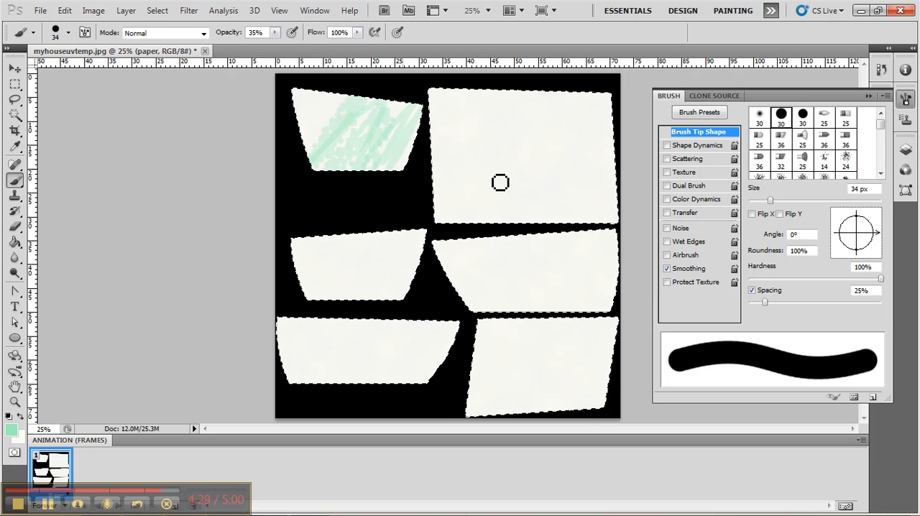
pyautogui.click(868, 96)
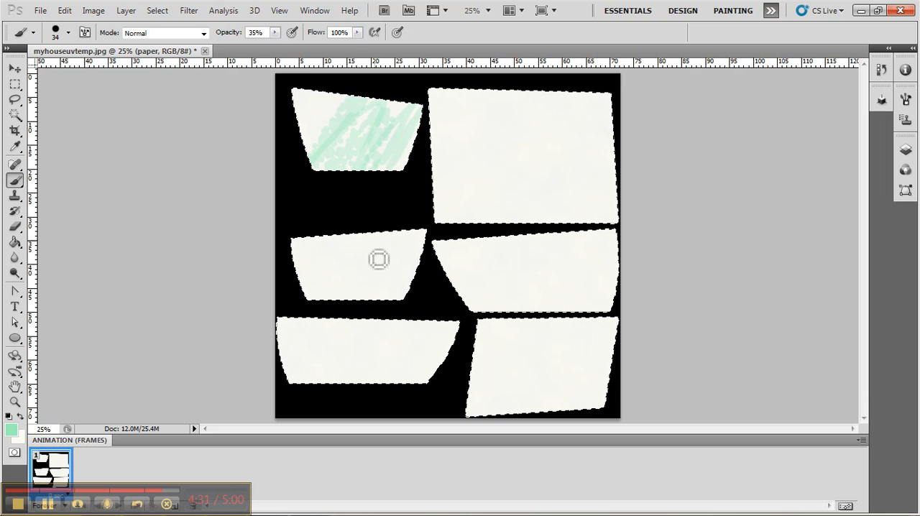